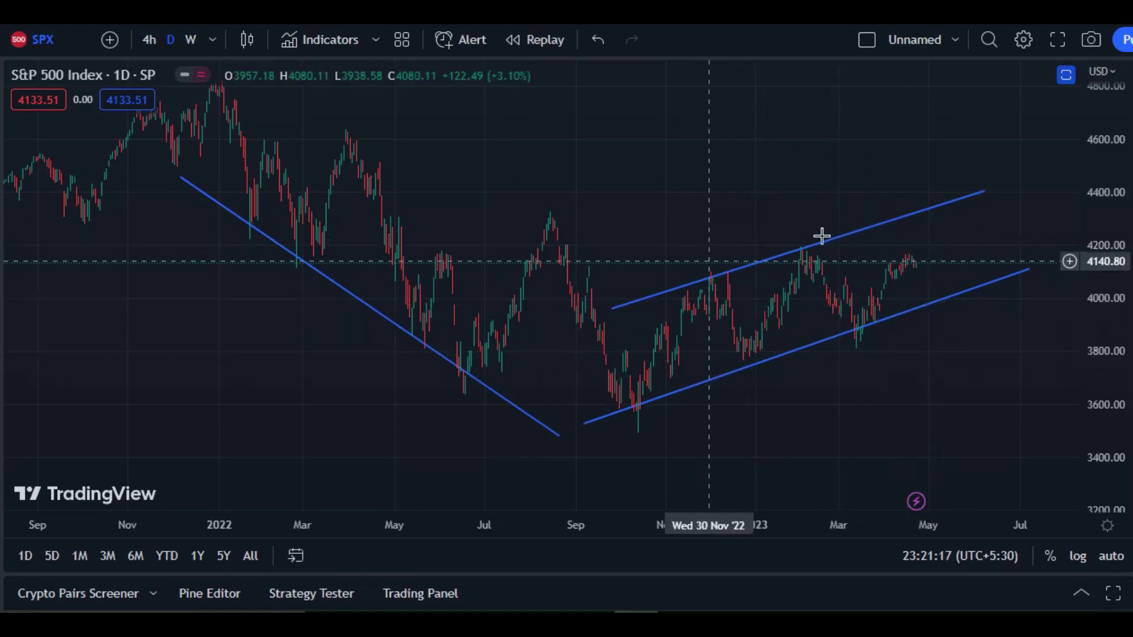
- Centre the daily chart on the rising channel, then switch to the 4-hour timeframe
left_click_drag(741, 172, 504, 86)
scroll(712, 243, "up", 3)
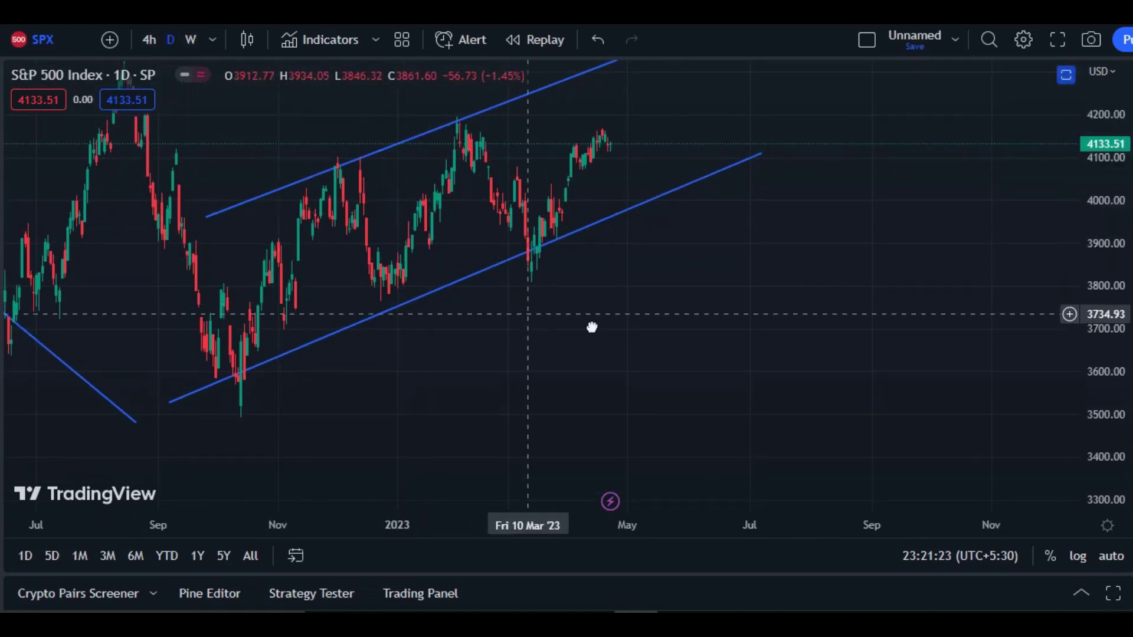
left_click_drag(546, 316, 716, 392)
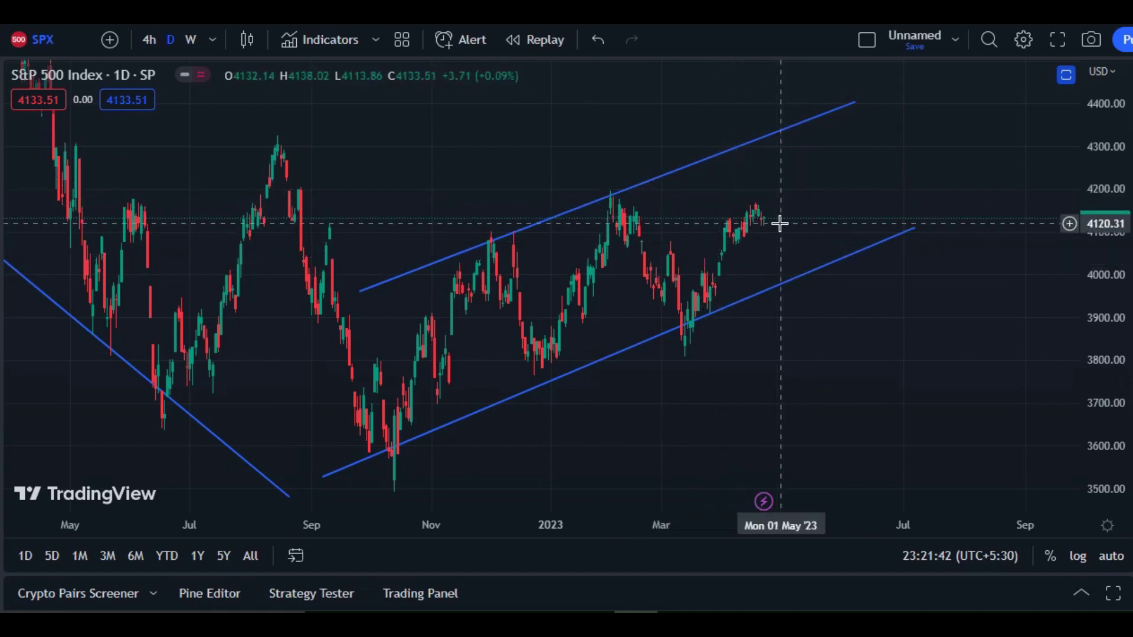
left_click(150, 39)
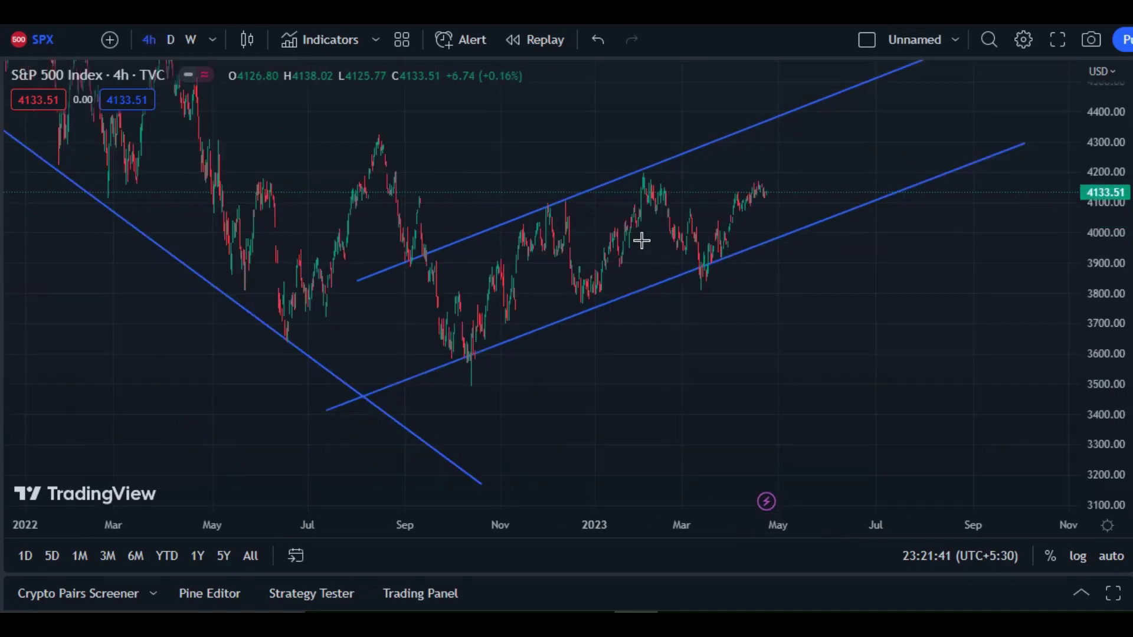
- Zoom and stretch the 4-hour chart to fit the channel from September through June
left_click_drag(761, 304, 724, 339)
scroll(723, 338, "up", 5)
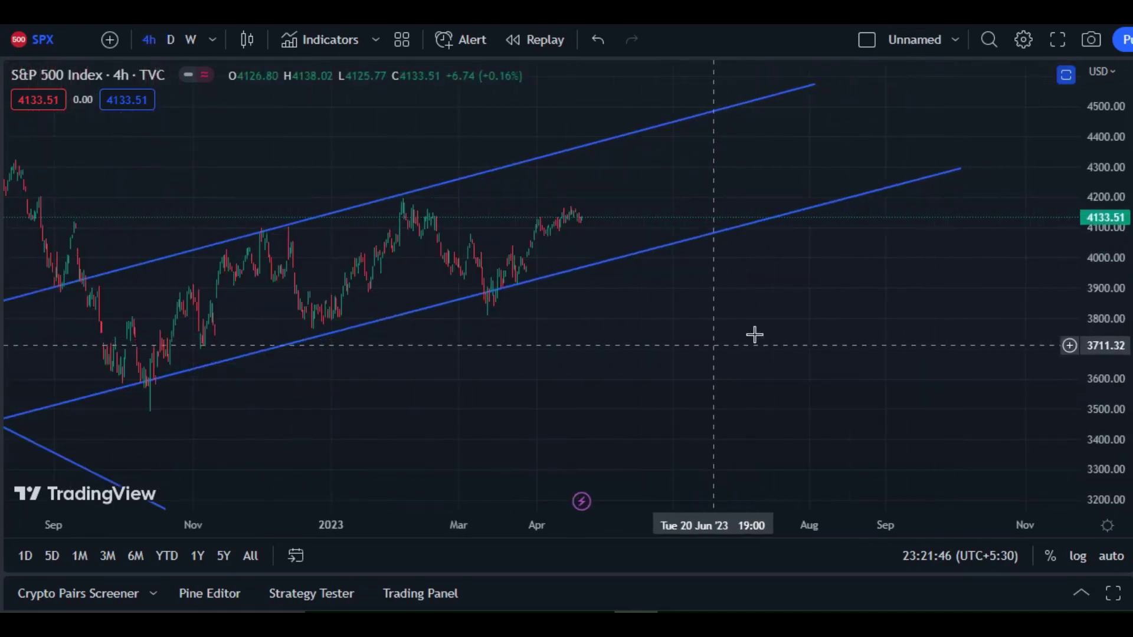
left_click_drag(1103, 330, 1065, 321)
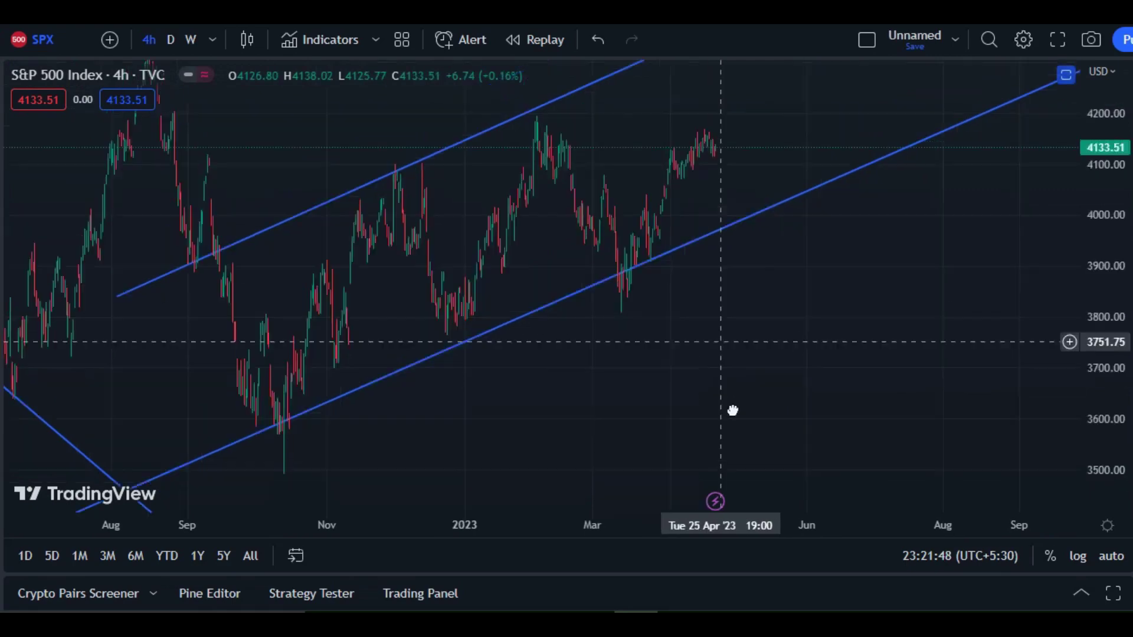
scroll(635, 390, "up", 3)
left_click_drag(448, 390, 843, 353)
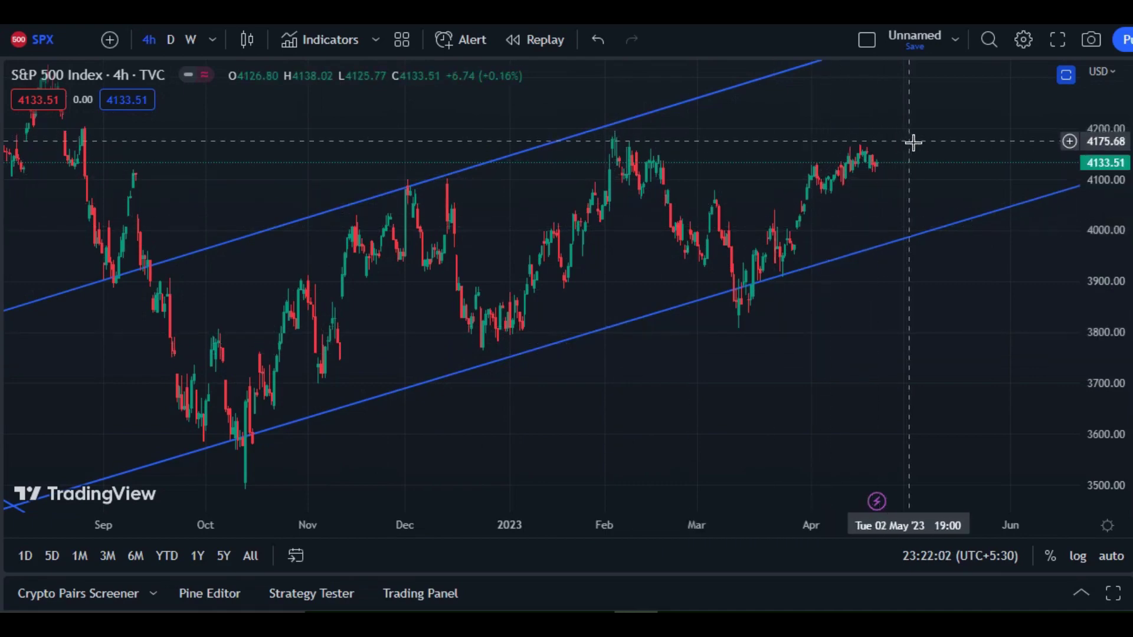
- Draw a horizontal resistance line at about 4180 from December to past the April highs
left_click_drag(931, 142, 836, 206)
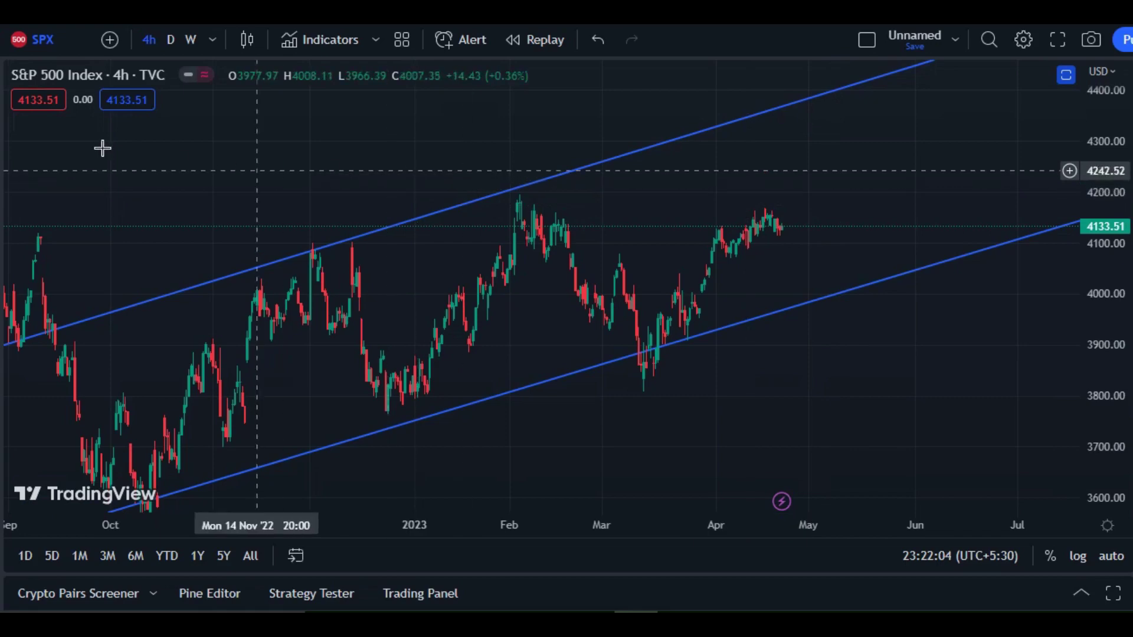
left_click(366, 203)
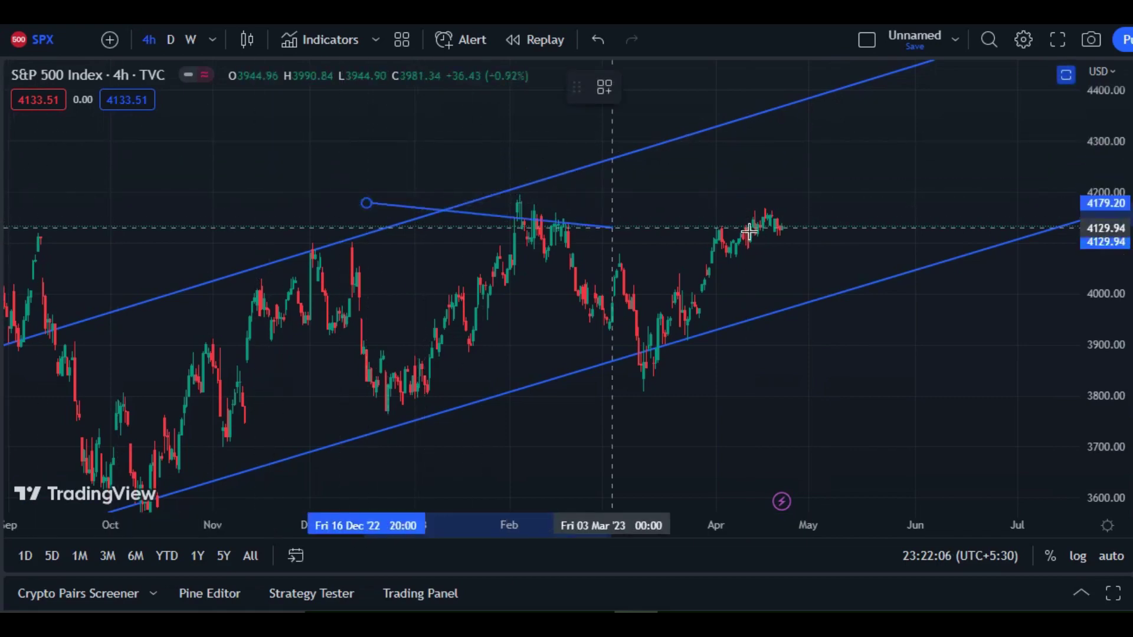
left_click(959, 203)
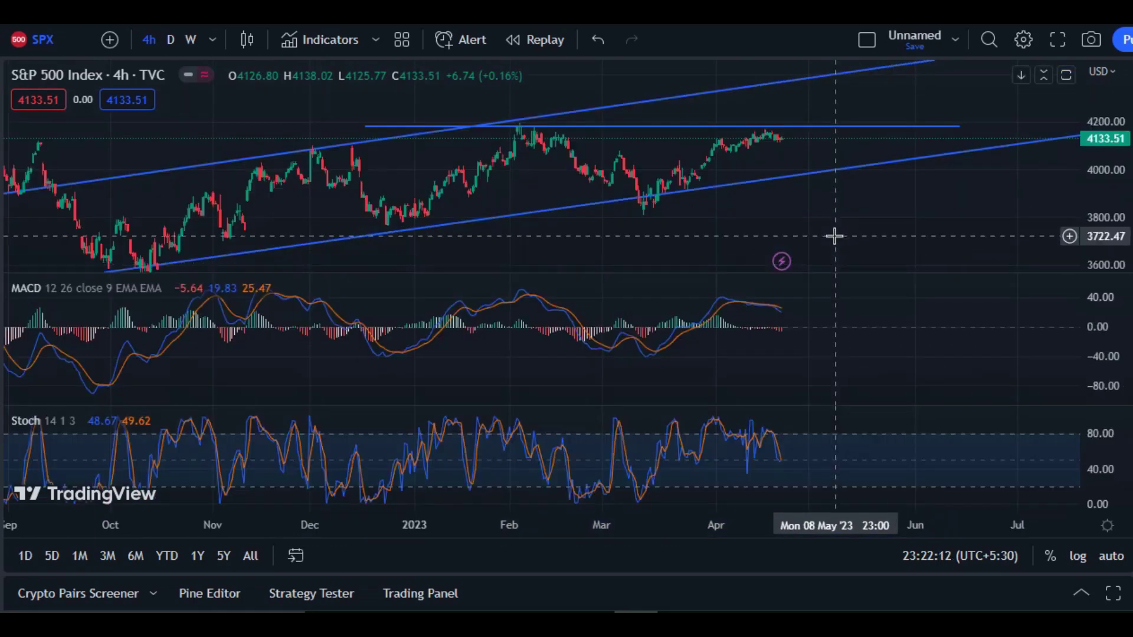
- Maximize the Stochastic (14, 1, 3) pane and zoom to the latest readings near 50
double_click(864, 420)
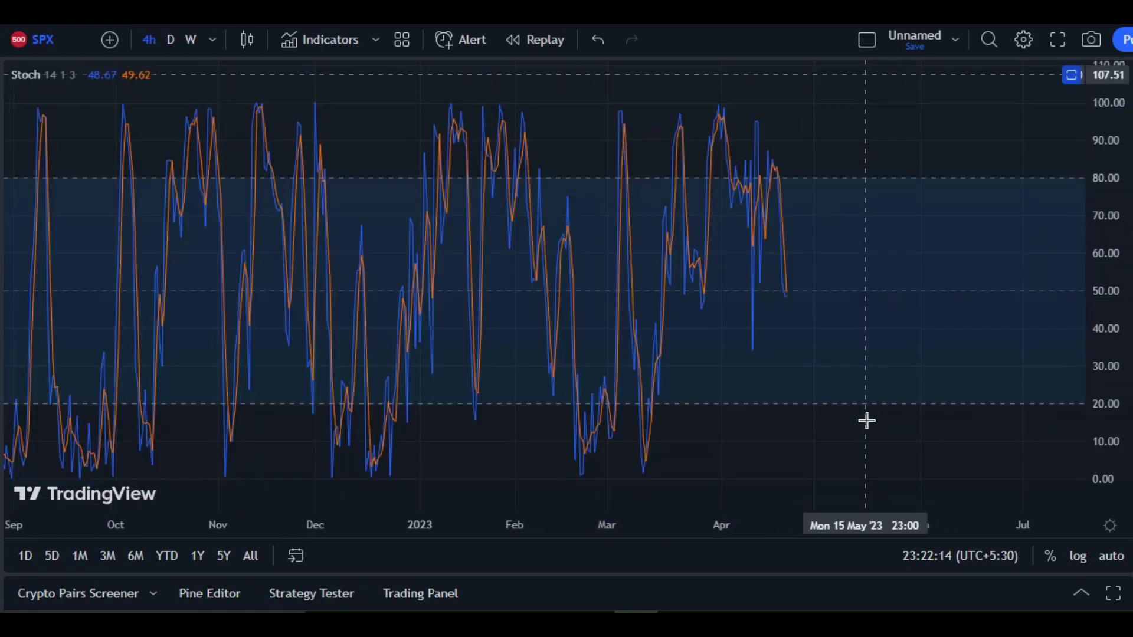
scroll(859, 369, "up", 3)
left_click_drag(619, 352, 961, 347)
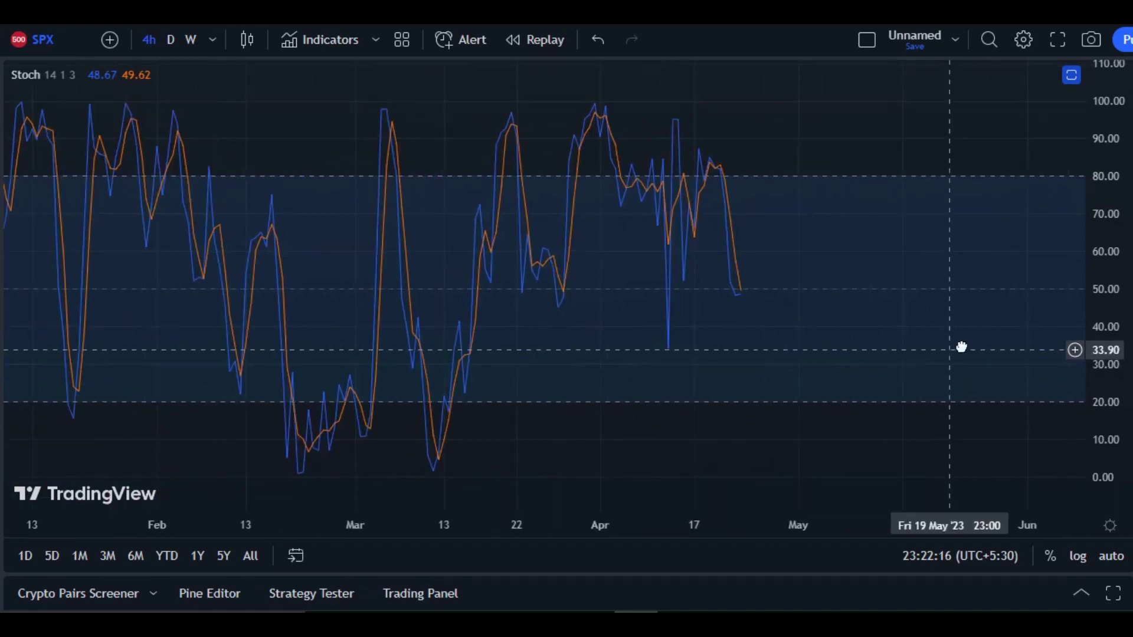
left_click_drag(834, 359, 997, 407)
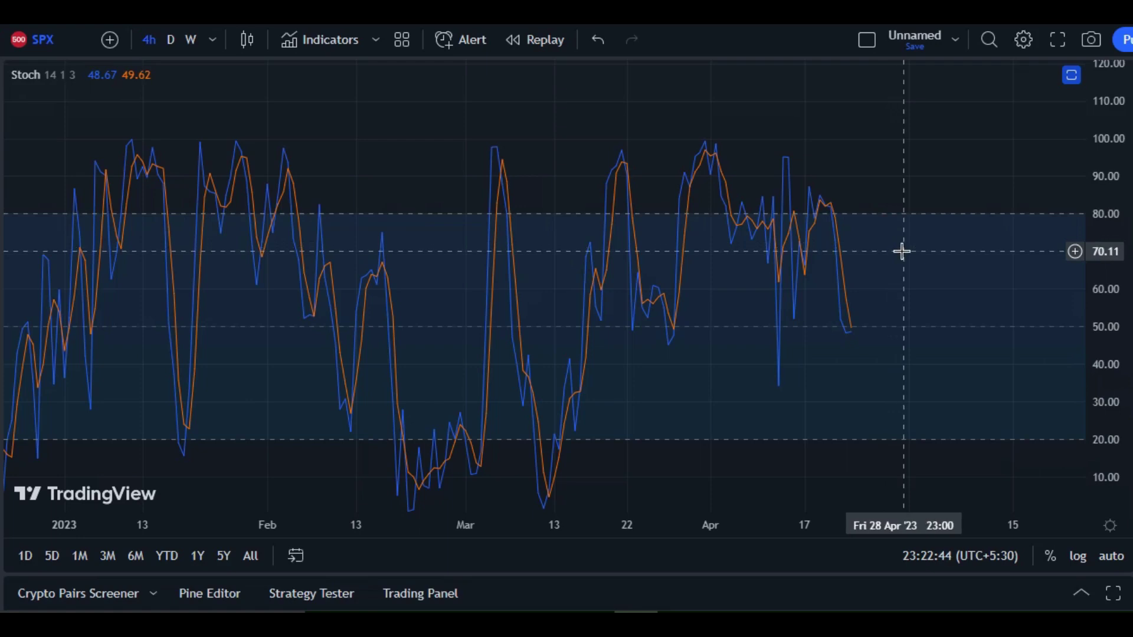
scroll(901, 252, "up", 3)
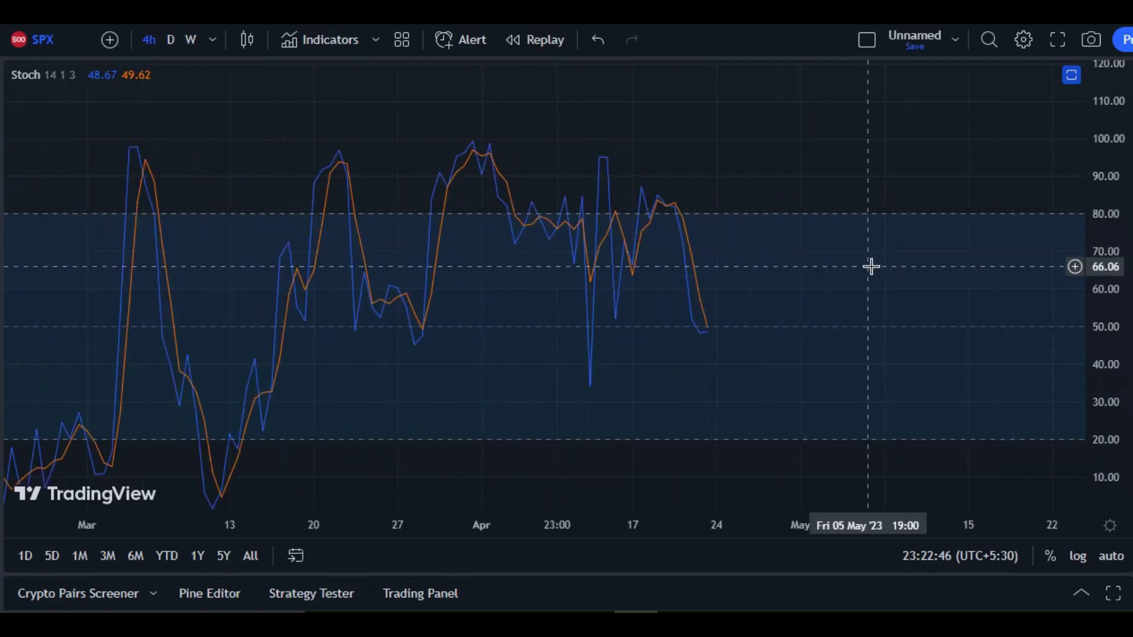
scroll(870, 269, "up", 1)
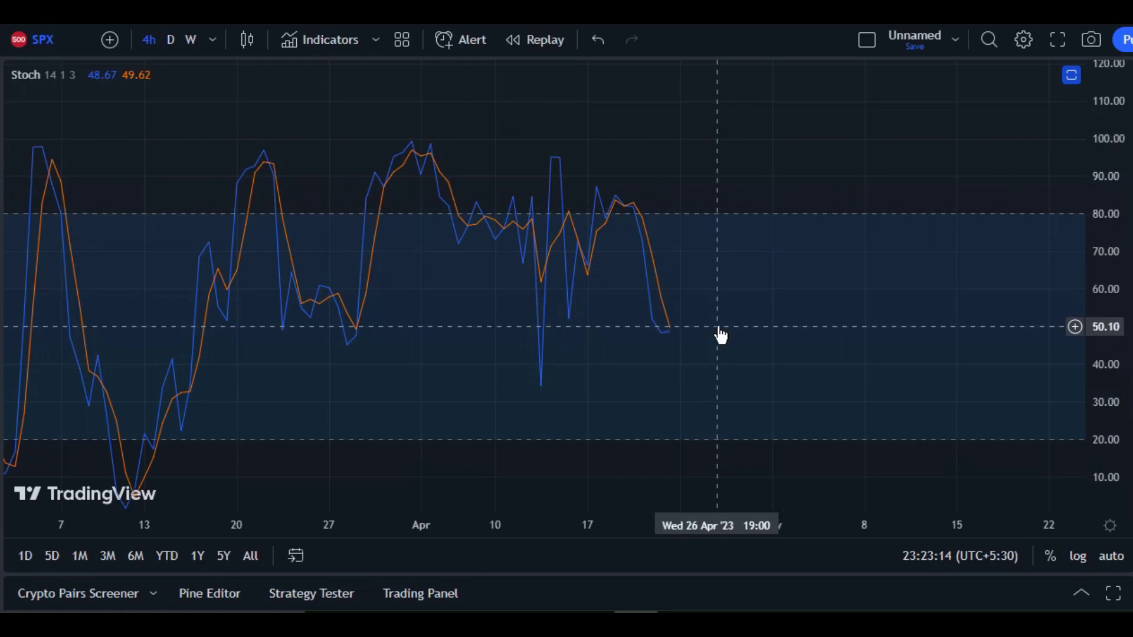
- Restore the three-pane layout, then maximize the Stochastic pane again and zoom it
double_click(753, 266)
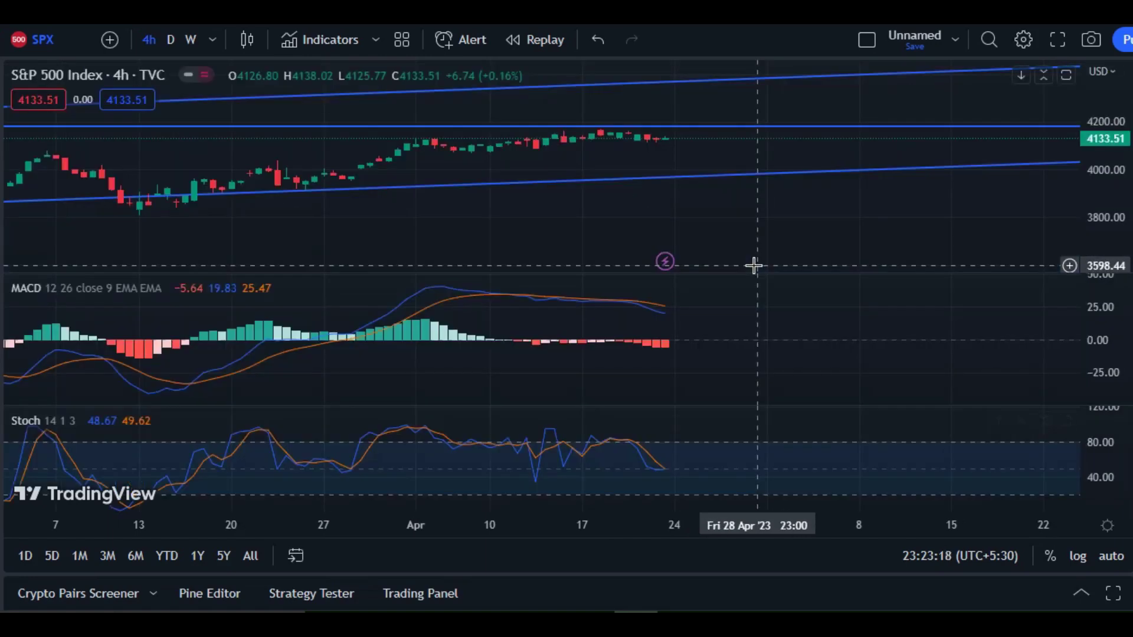
scroll(777, 284, "down", 5)
scroll(901, 316, "down", 3)
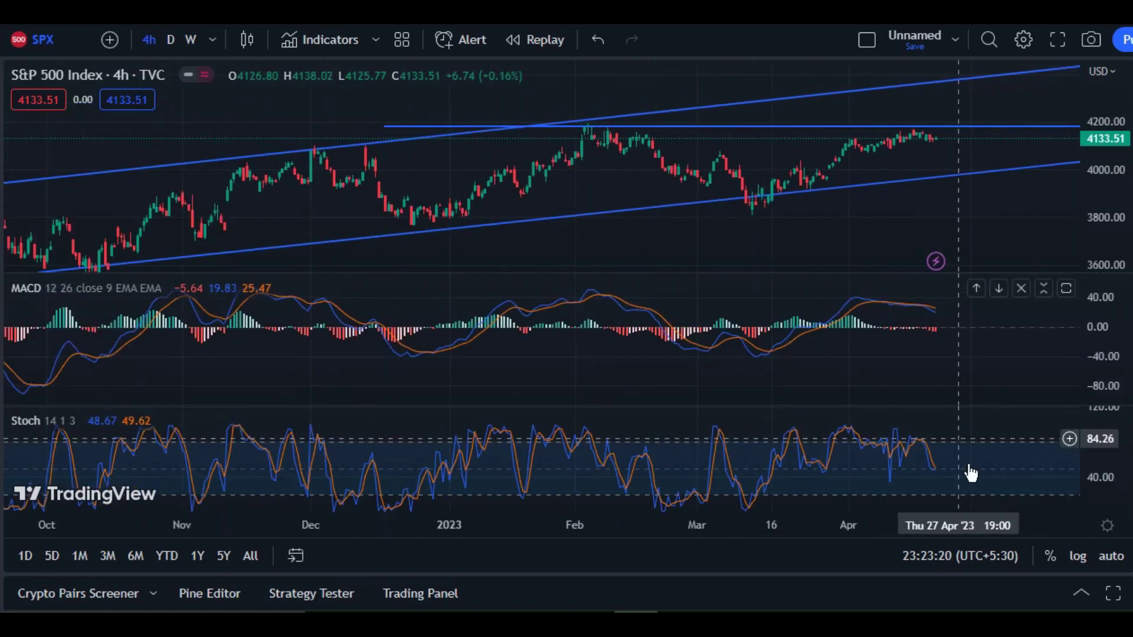
double_click(939, 431)
scroll(948, 366, "up", 5)
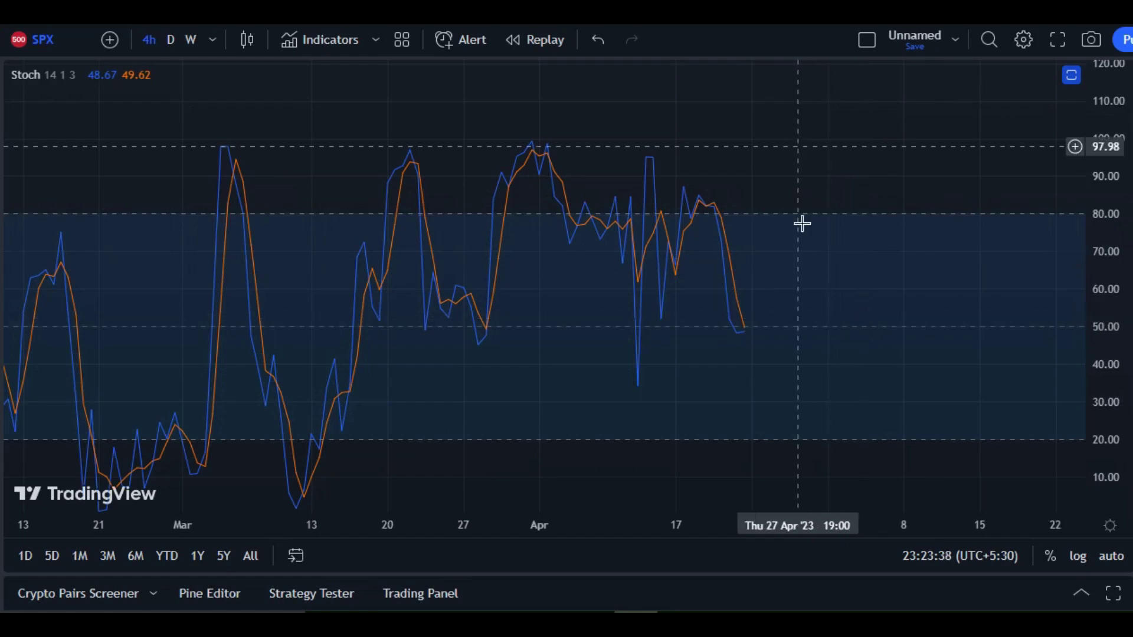
- Maximize the price pane alone, showing 4133.51 just below the 4180 resistance line
double_click(798, 147)
scroll(809, 215, "down", 5)
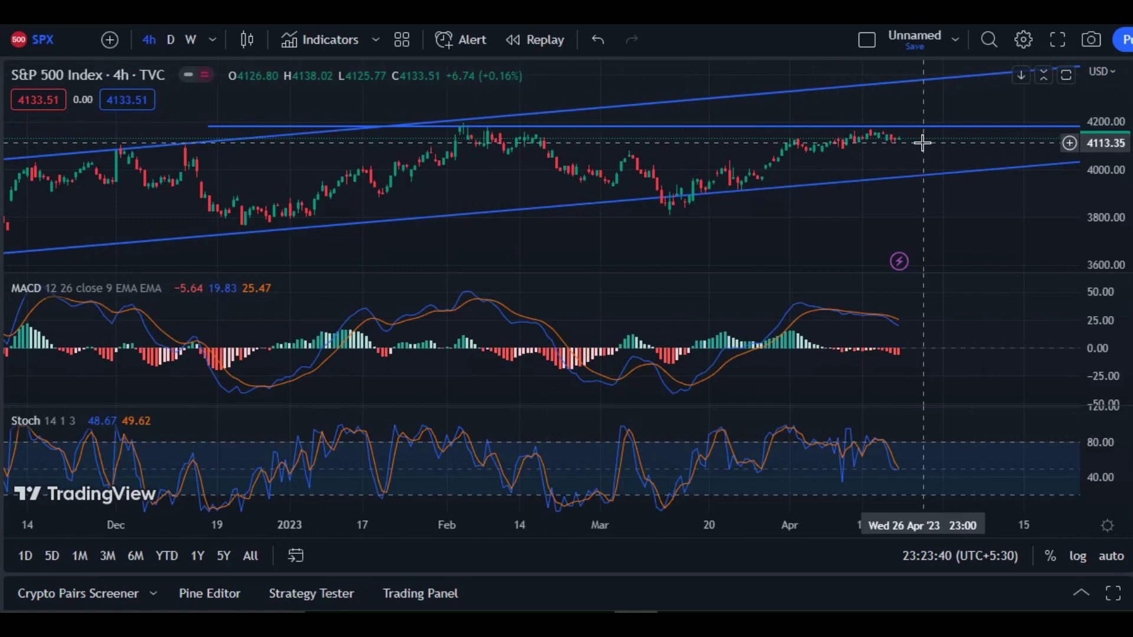
double_click(922, 143)
scroll(897, 267, "down", 3)
scroll(931, 263, "up", 5)
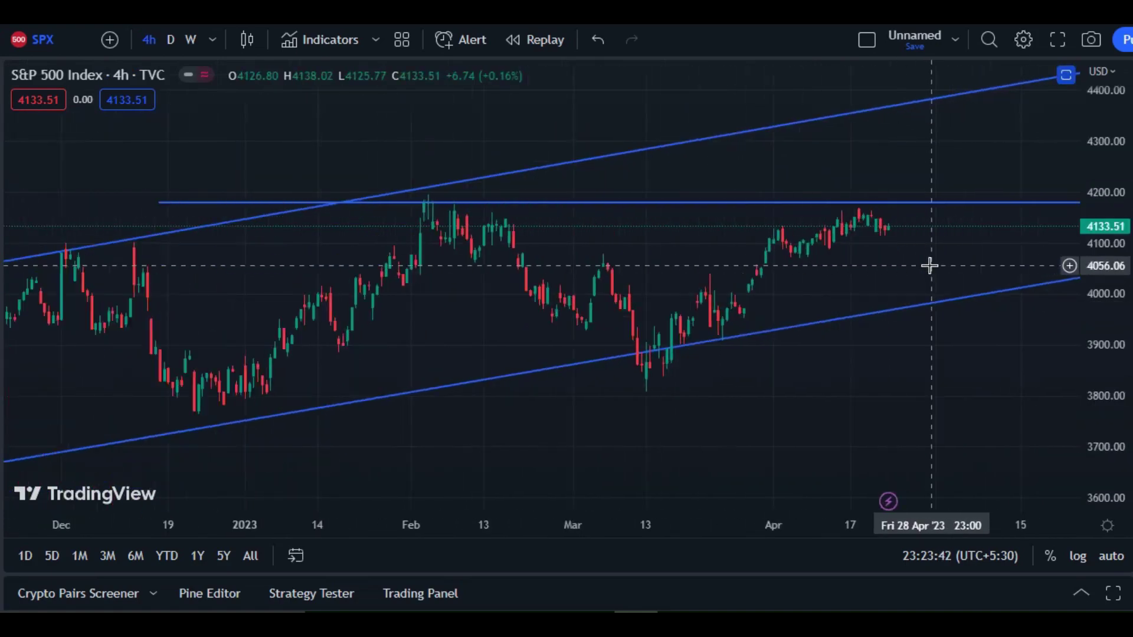
scroll(929, 265, "down", 1)
type("1D")
key("Return")
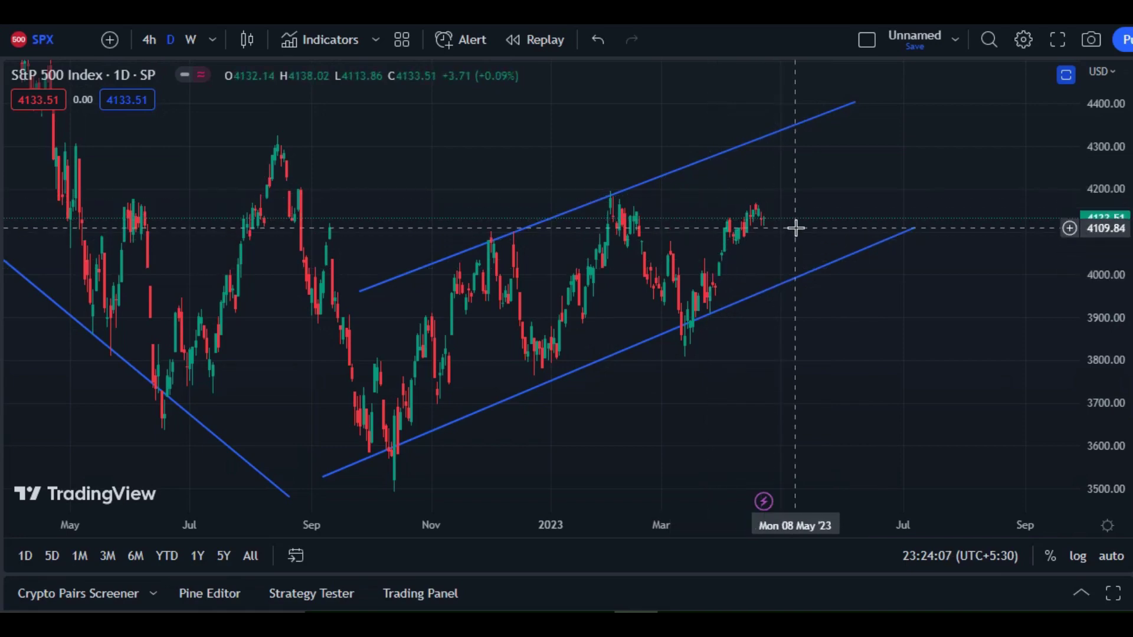
type("4h")
key("Return")
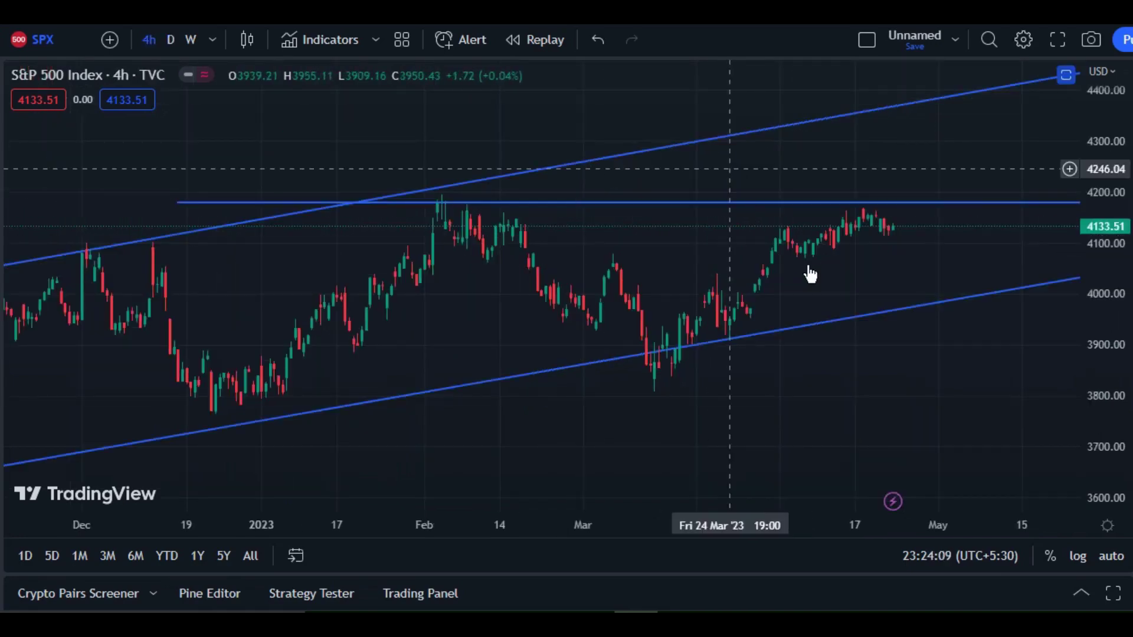
scroll(751, 271, "right", 5)
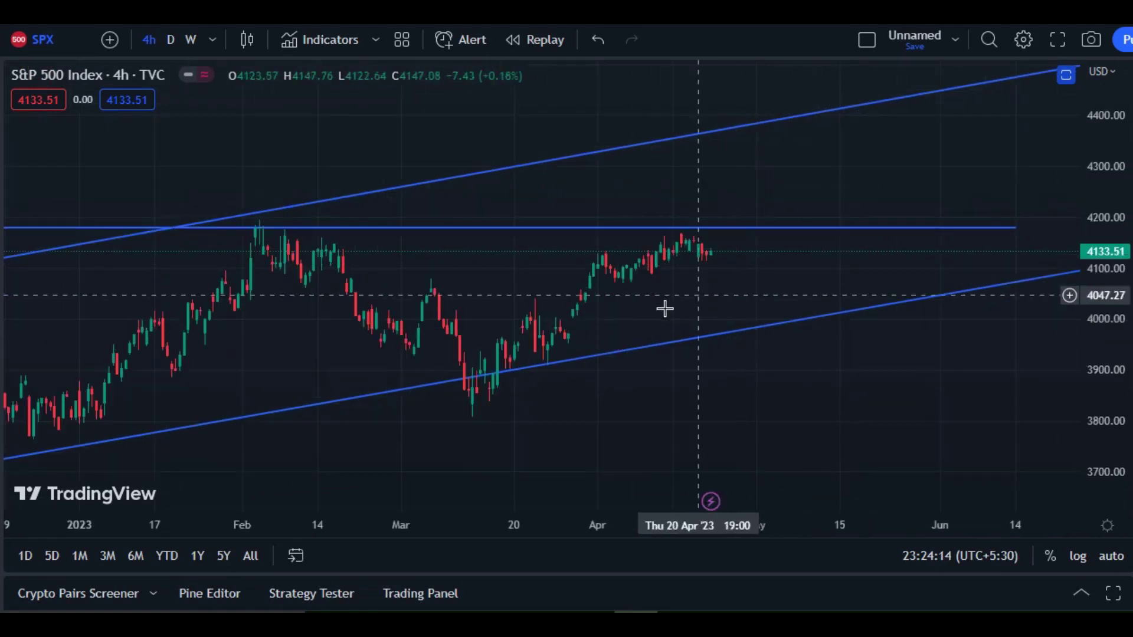